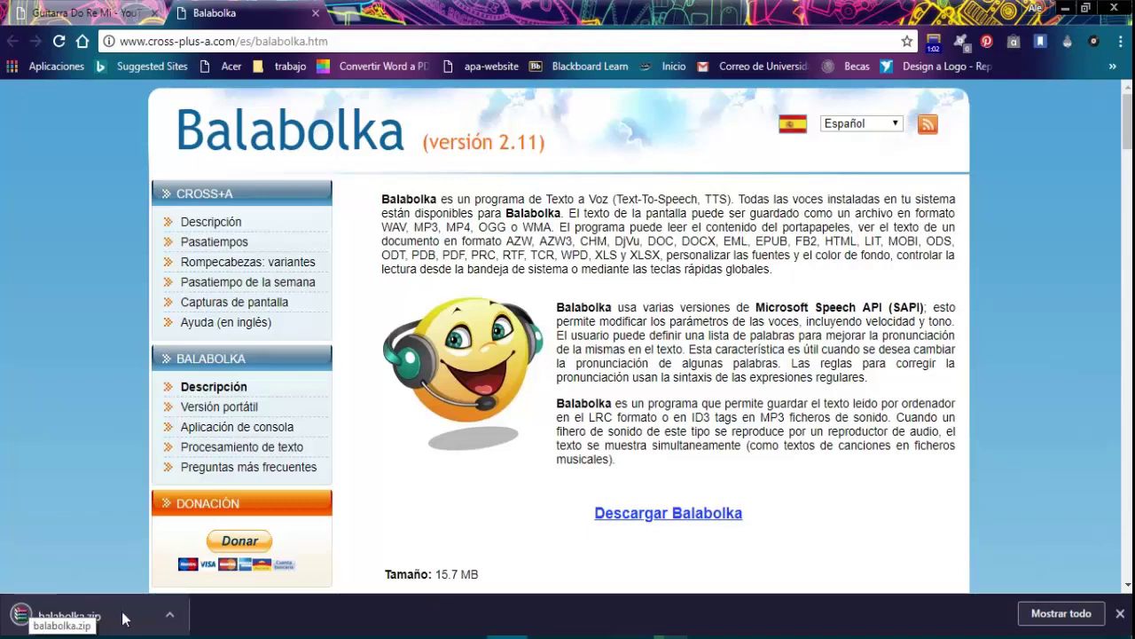
# Switch to File Explorer and open the Descargas folder containing the downloaded installer archive
pyautogui.click(16, 620)
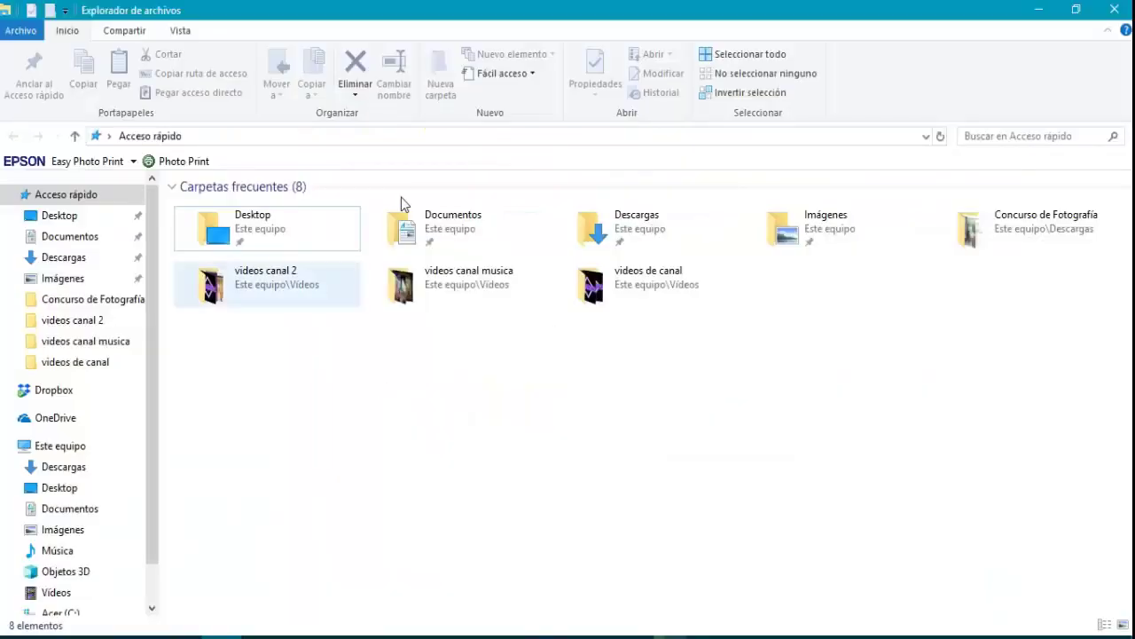
pyautogui.click(632, 232)
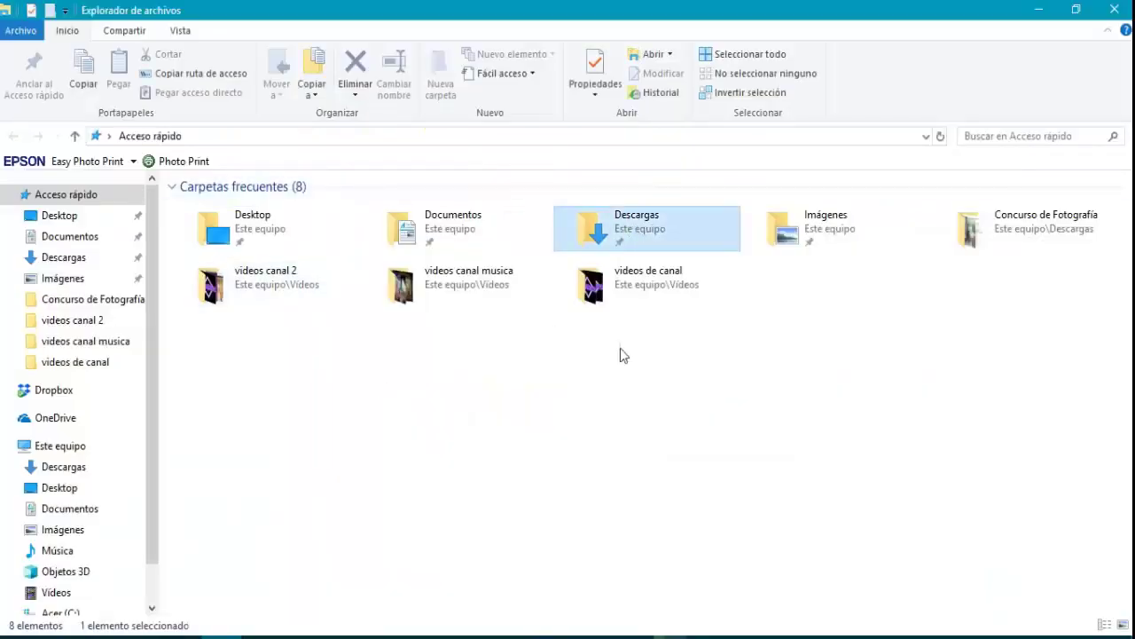
pyautogui.press('Return')
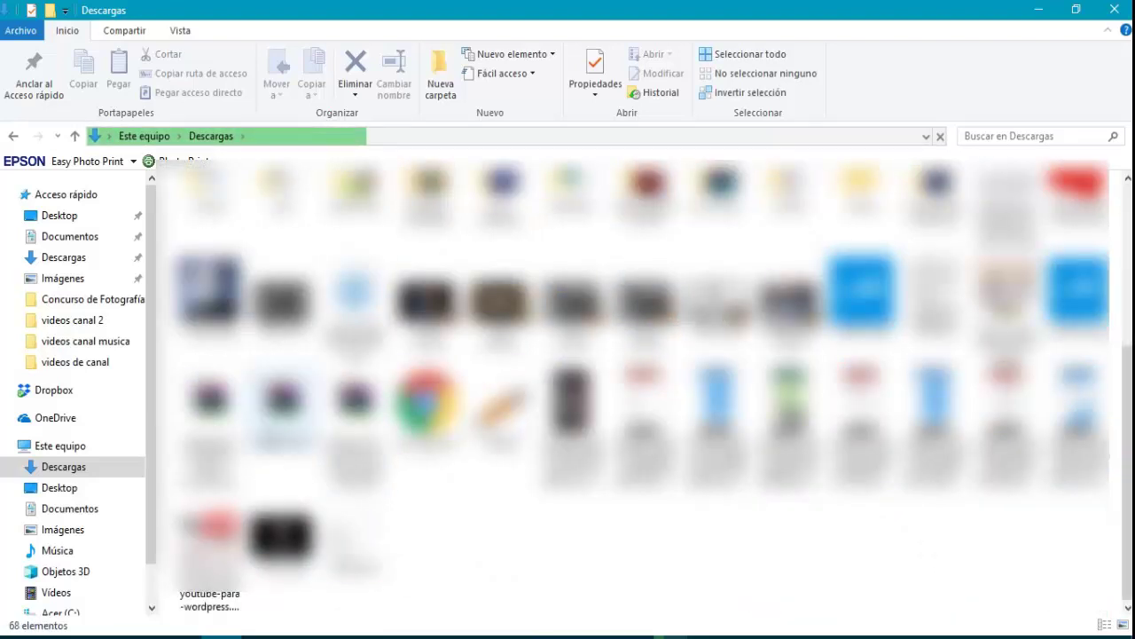
# Extract the downloaded balabolka.zip archive in Descargas and open the resulting balabolka folder
pyautogui.click(282, 399)
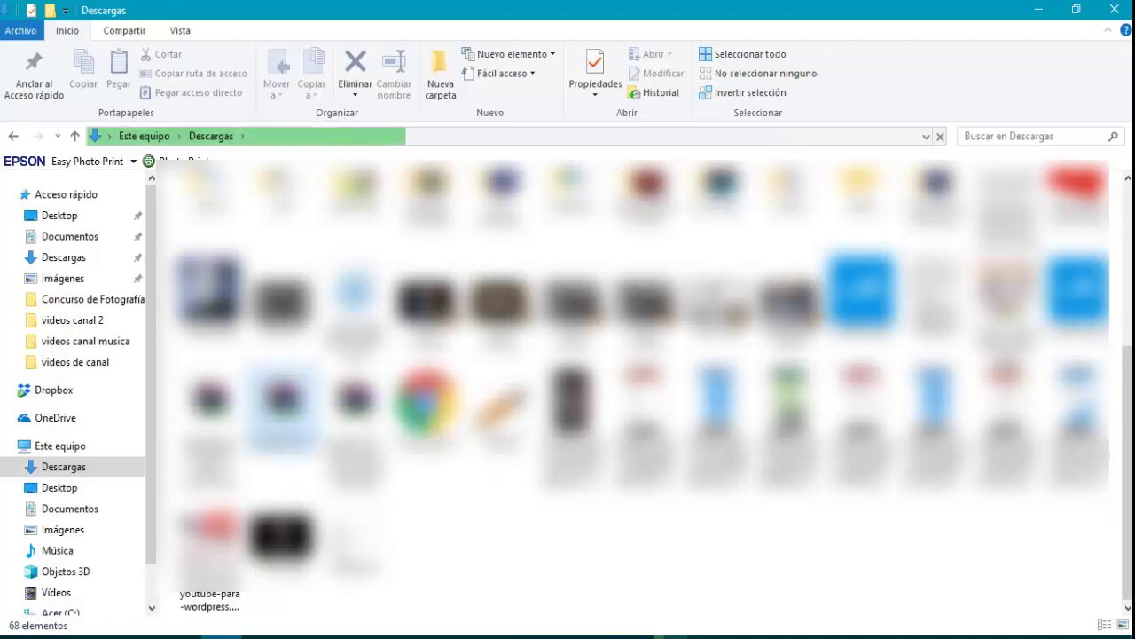
pyautogui.rightClick(284, 399)
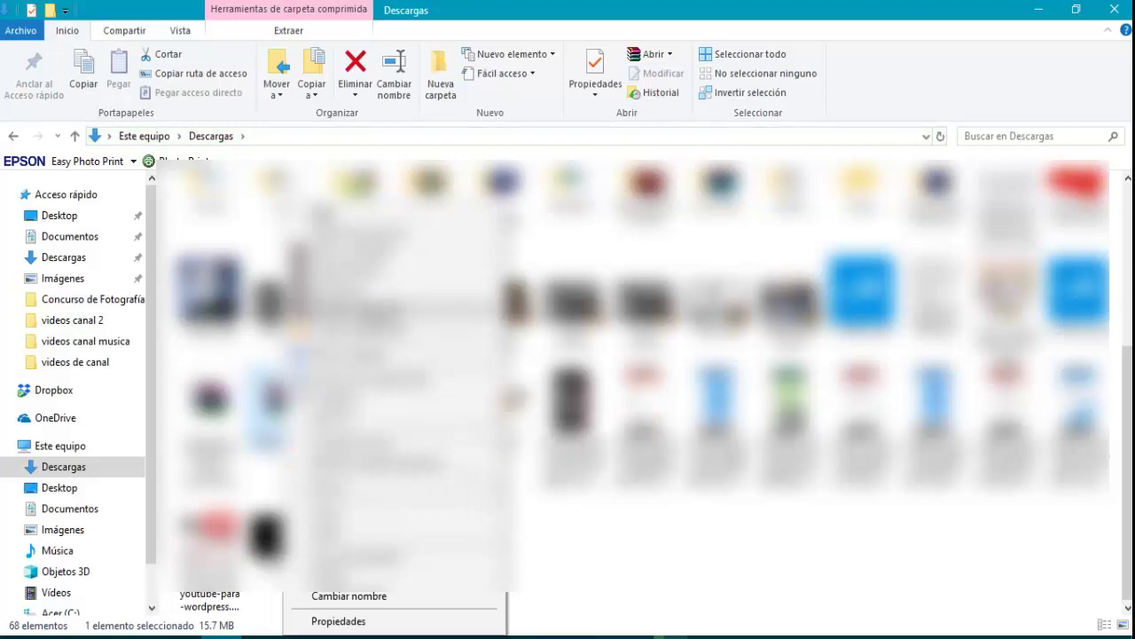
pyautogui.press('Escape')
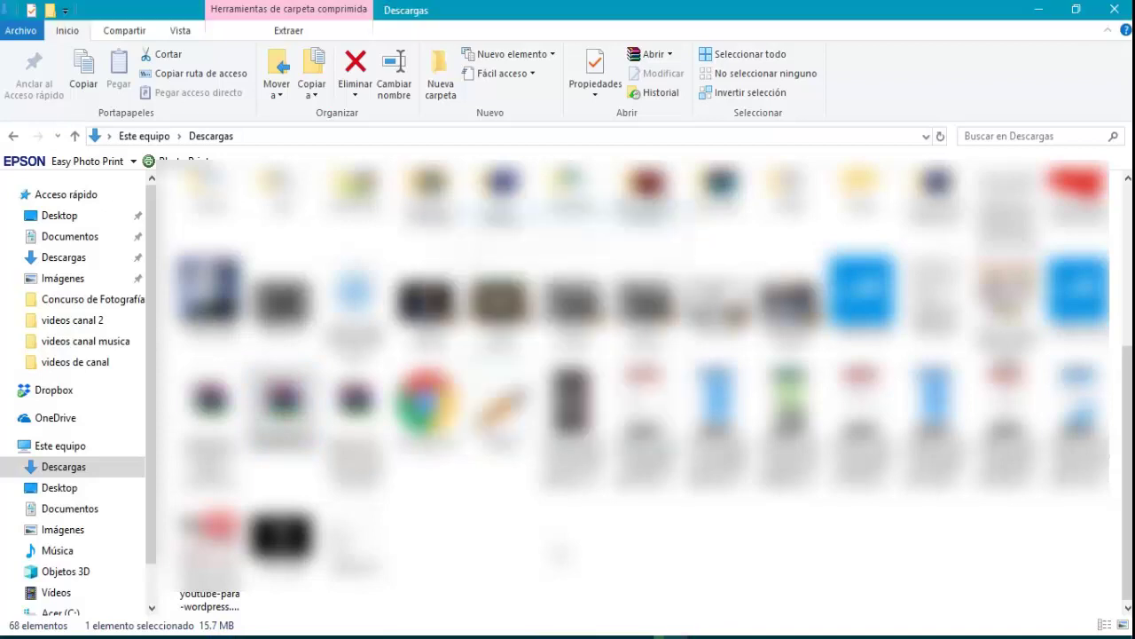
pyautogui.doubleClick(457, 559)
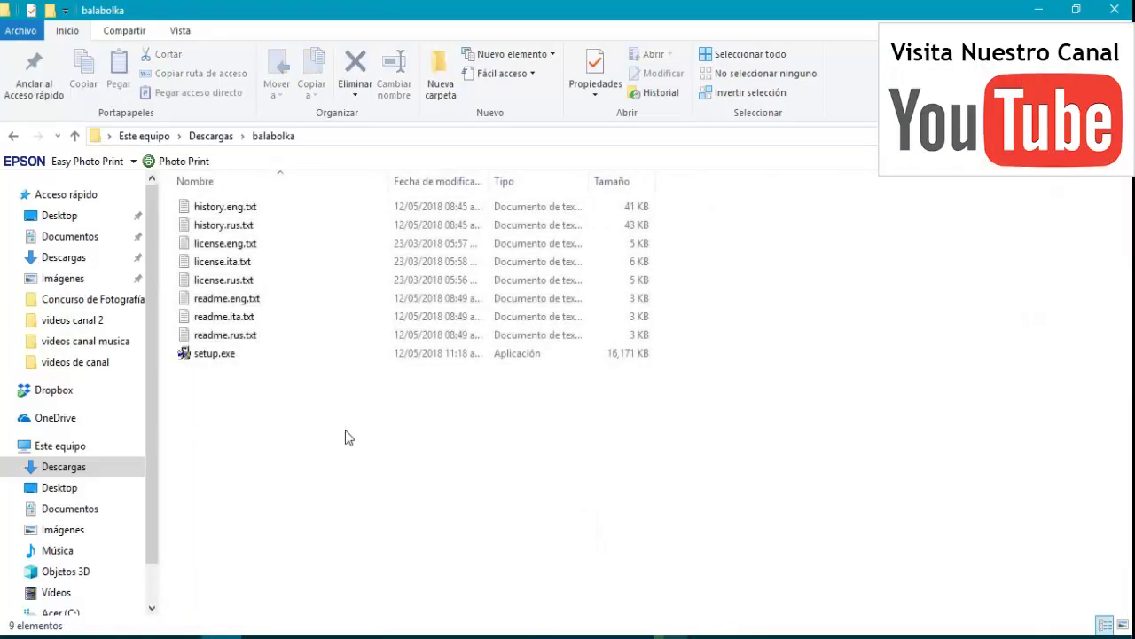
# Run setup.exe and install Balabolka in Spanish to C:\Program Files (x86)\Balabolka with a desktop icon, launching it on completion
pyautogui.click(219, 360)
pyautogui.press('Return')
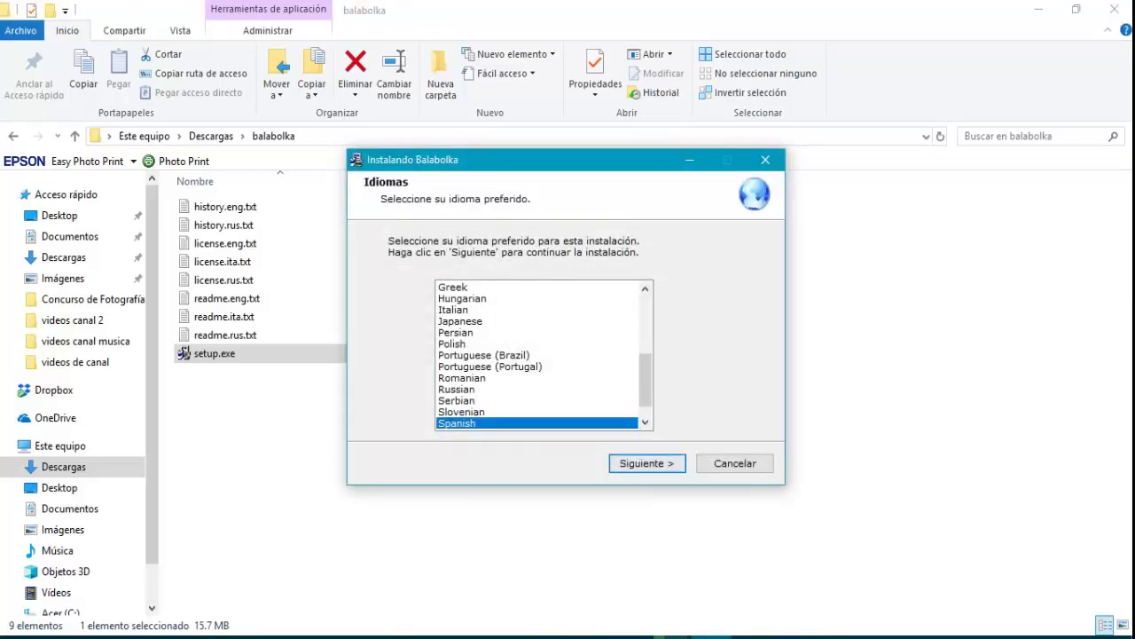
pyautogui.press('Return')
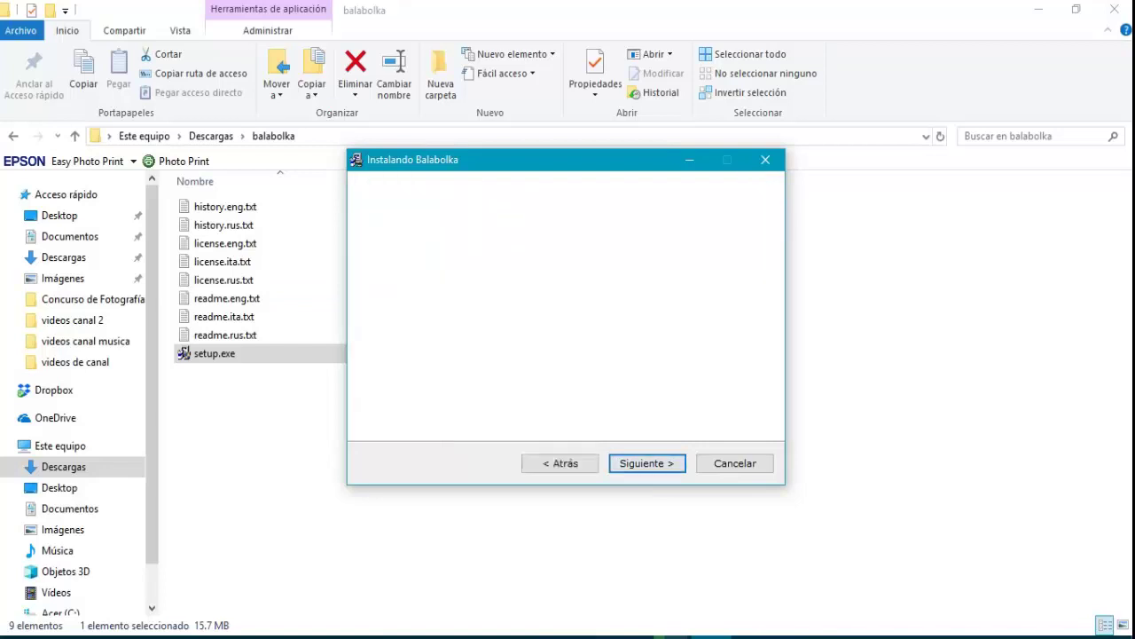
pyautogui.press('Return')
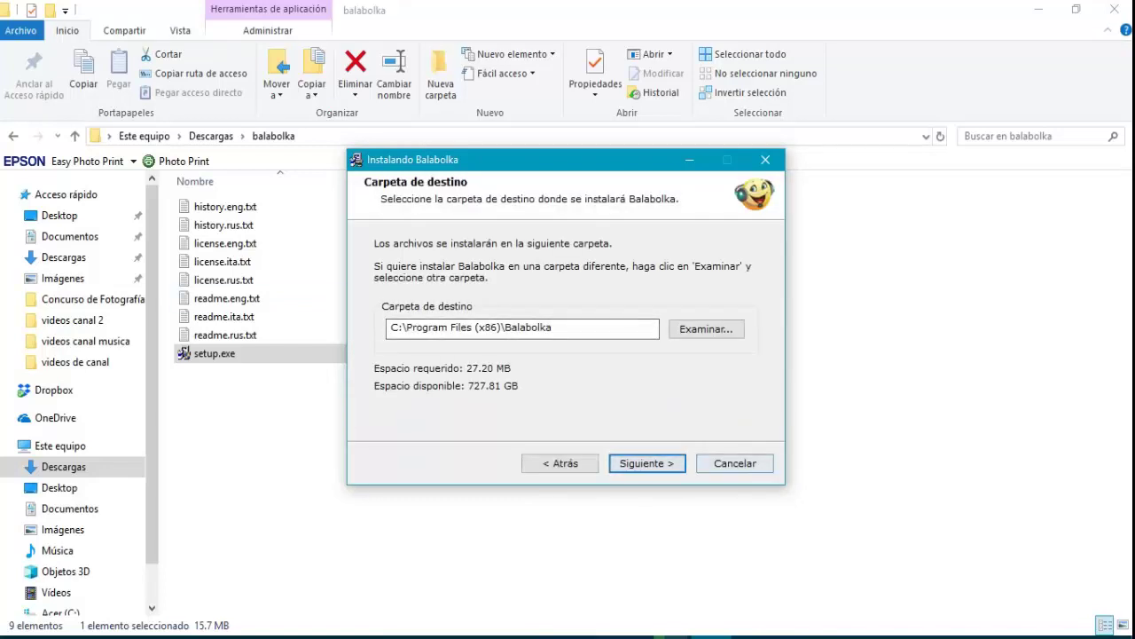
pyautogui.press('Return')
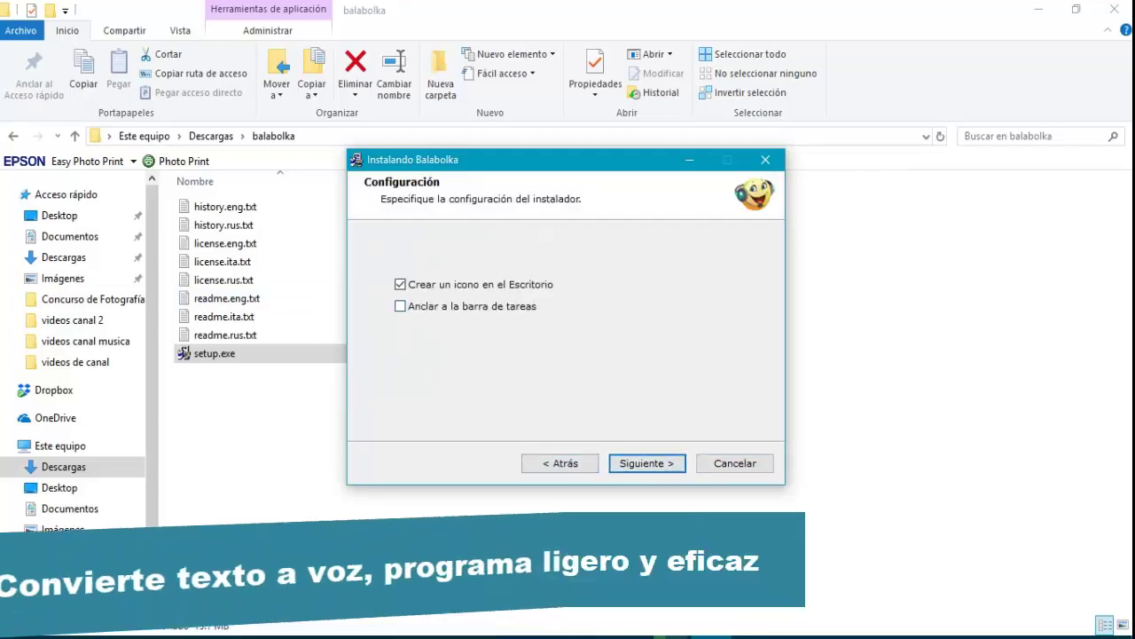
pyautogui.press('Return')
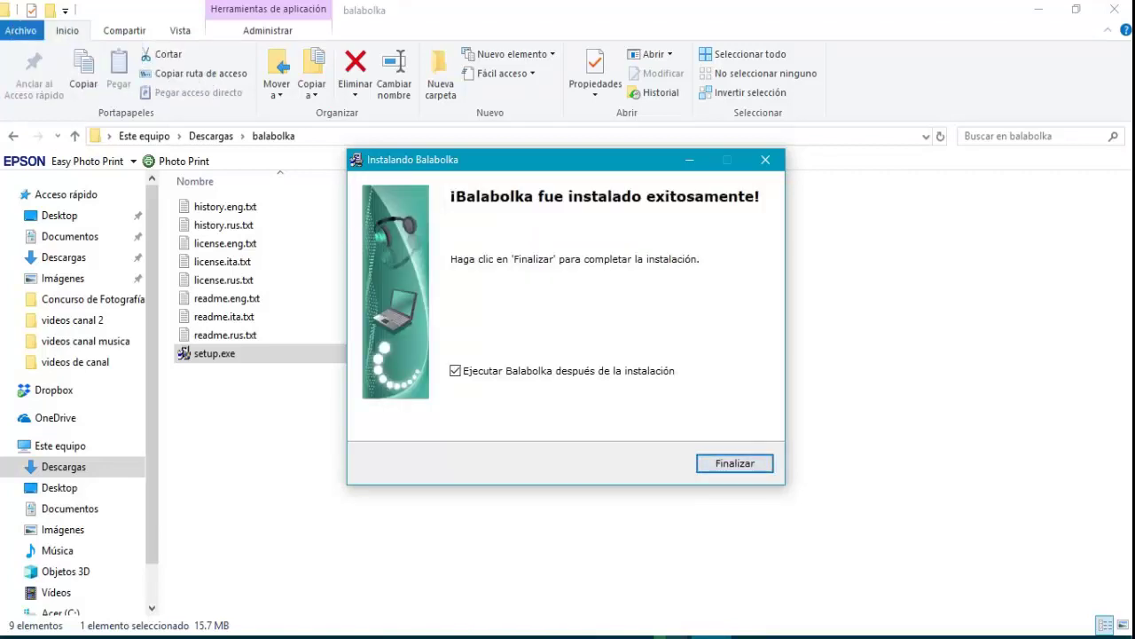
pyautogui.click(735, 463)
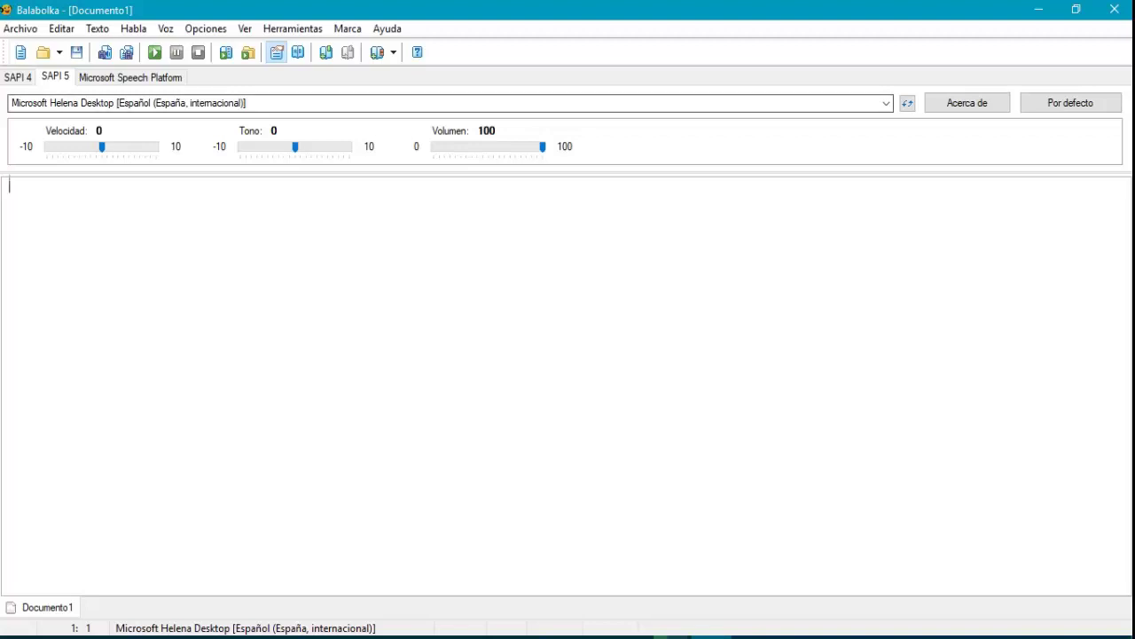
# Examine the available file, editing and text-processing commands
pyautogui.press('alt')
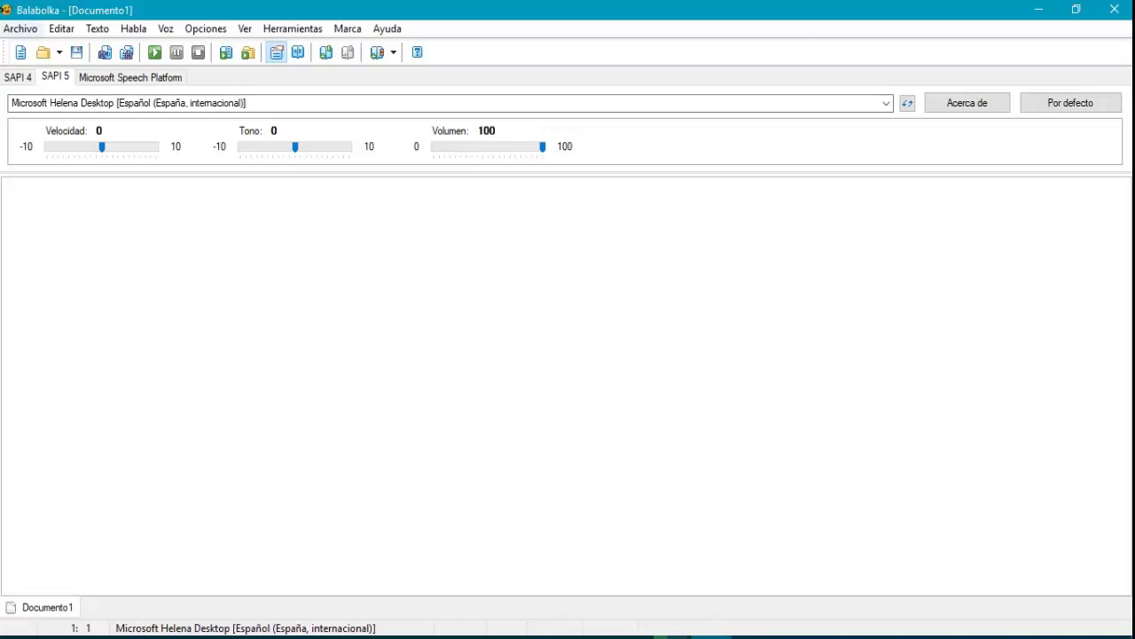
pyautogui.press('Return')
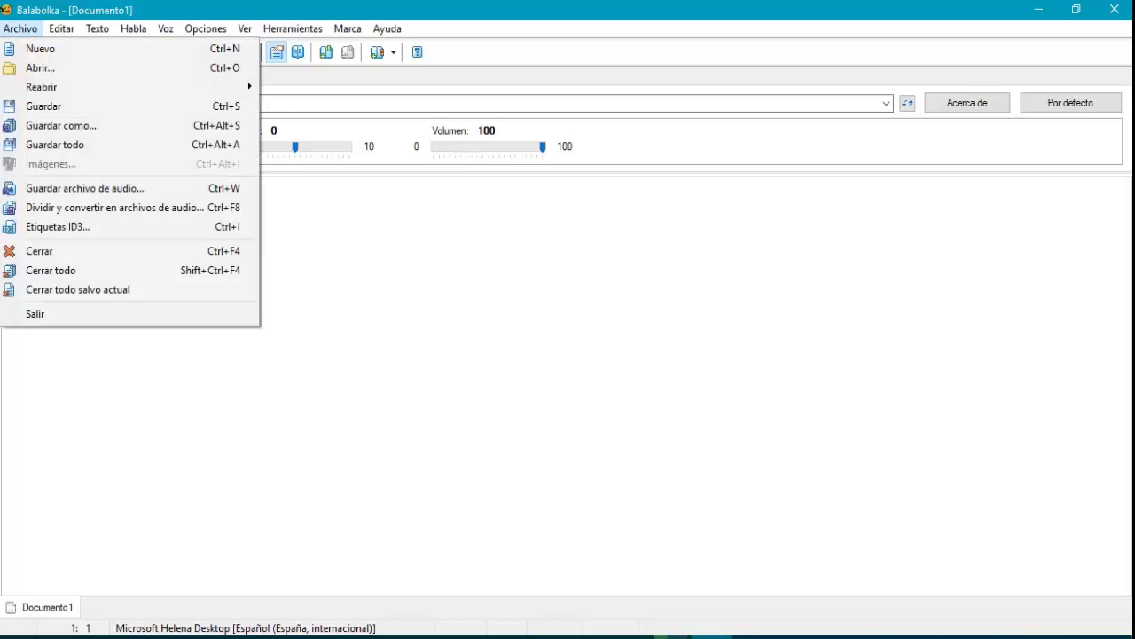
pyautogui.press('Right')
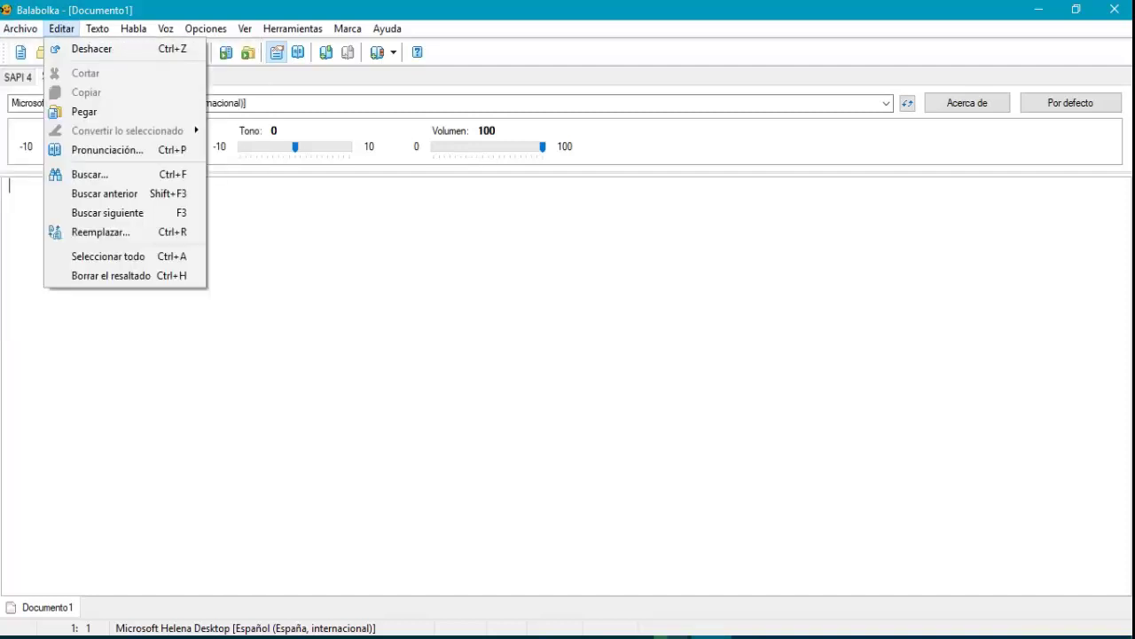
pyautogui.press('Right')
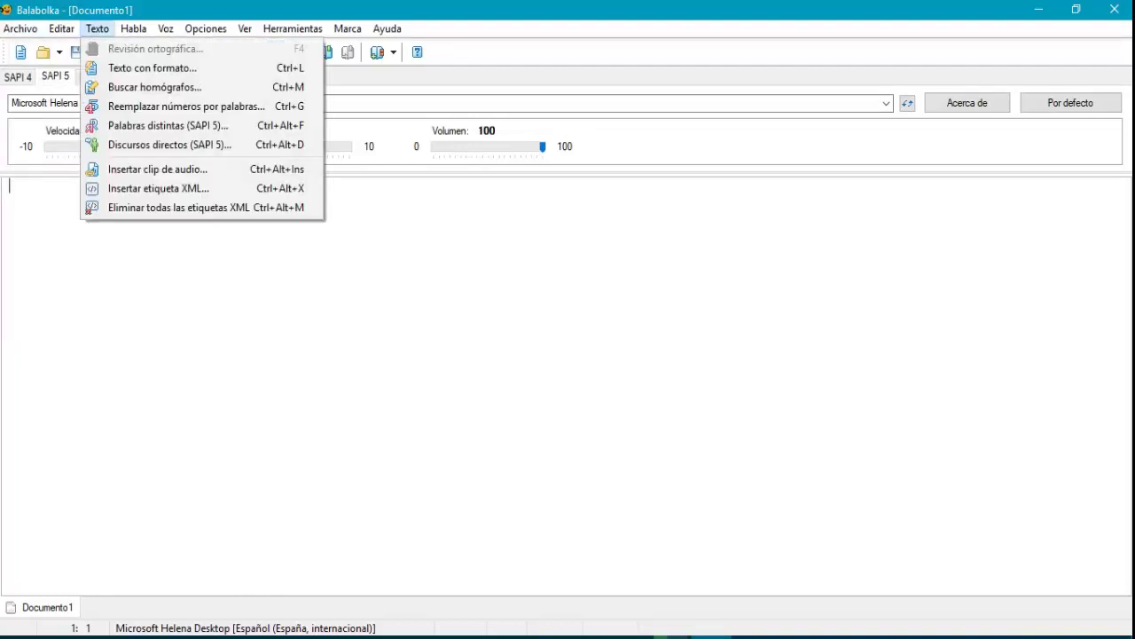
pyautogui.press('Down')
pyautogui.press('Down')
pyautogui.press('Down')
pyautogui.press('Down')
pyautogui.press('Down')
pyautogui.press('Down')
pyautogui.press('Down')
pyautogui.press('Down')
pyautogui.press('Down')
pyautogui.press('Escape')
pyautogui.press('Escape')
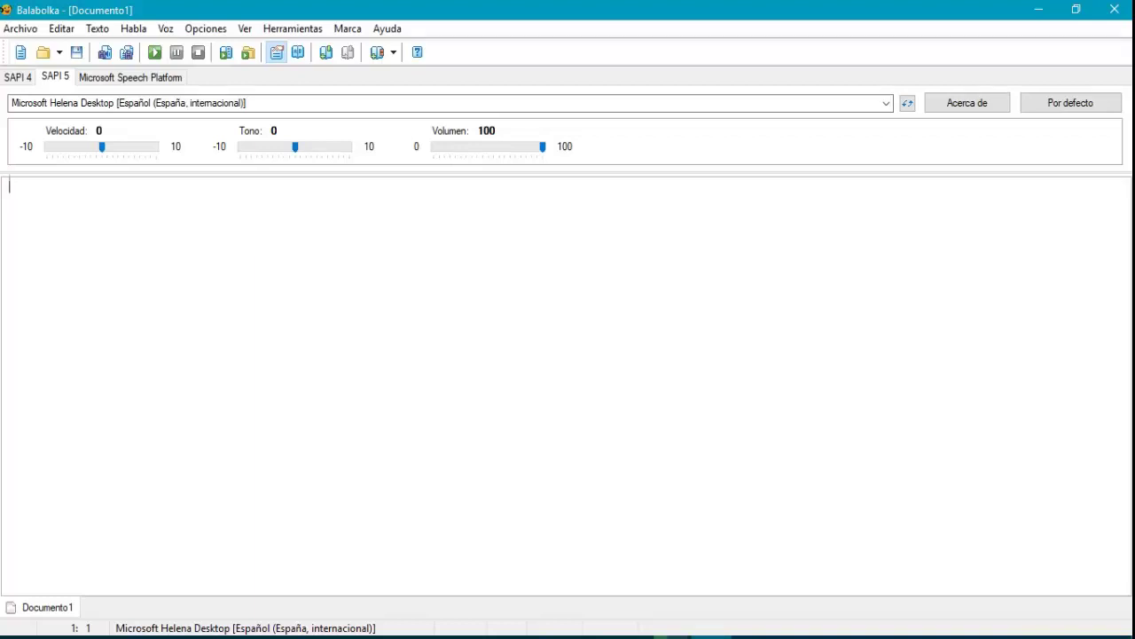
# Write HOLA in the empty document and have it read aloud
pyautogui.write('hOLA')
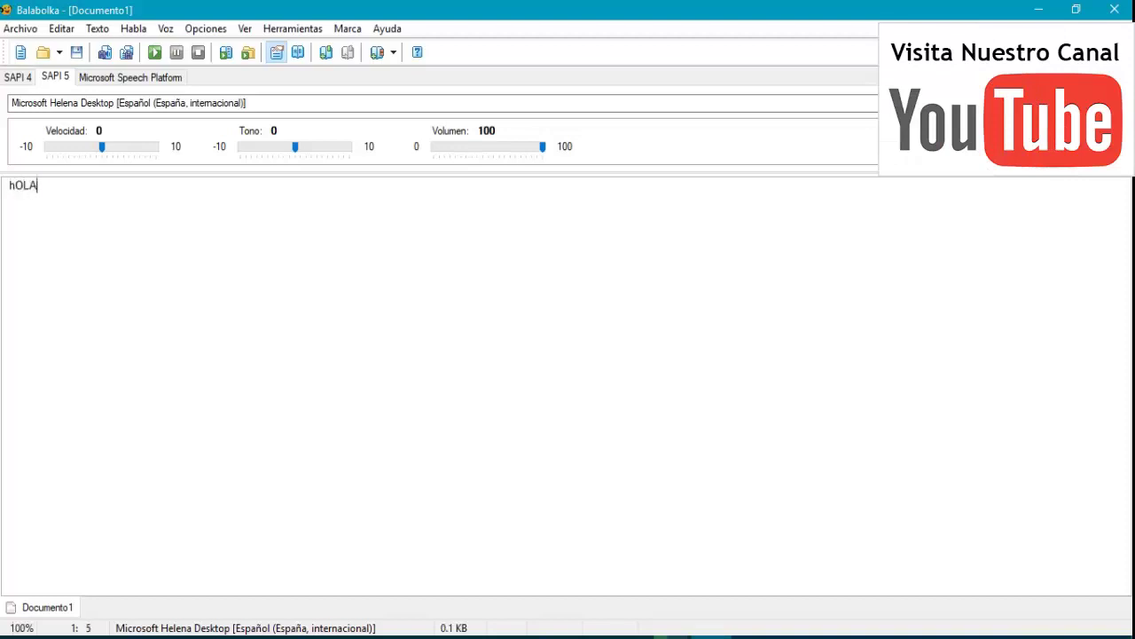
pyautogui.press('BackSpace')
pyautogui.press('BackSpace')
pyautogui.press('BackSpace')
pyautogui.press('BackSpace')
pyautogui.write('HOLA')
pyautogui.click(154, 53)
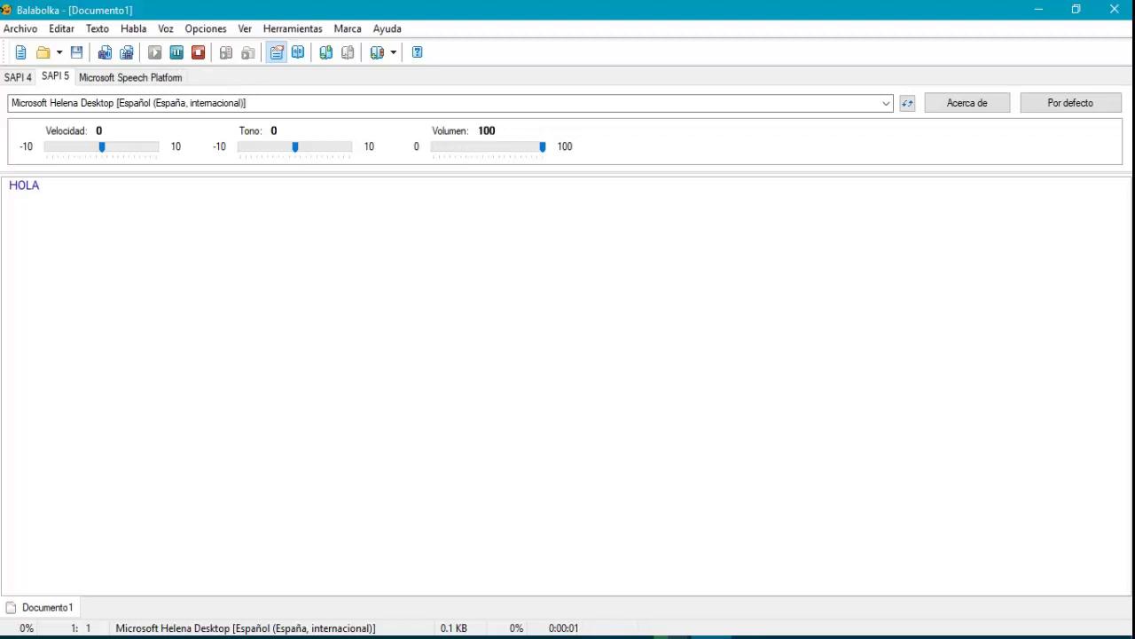
# Lower the voice speed to -3 and read the text aloud
pyautogui.hotkey('alt', 'z')
pyautogui.press('Right')
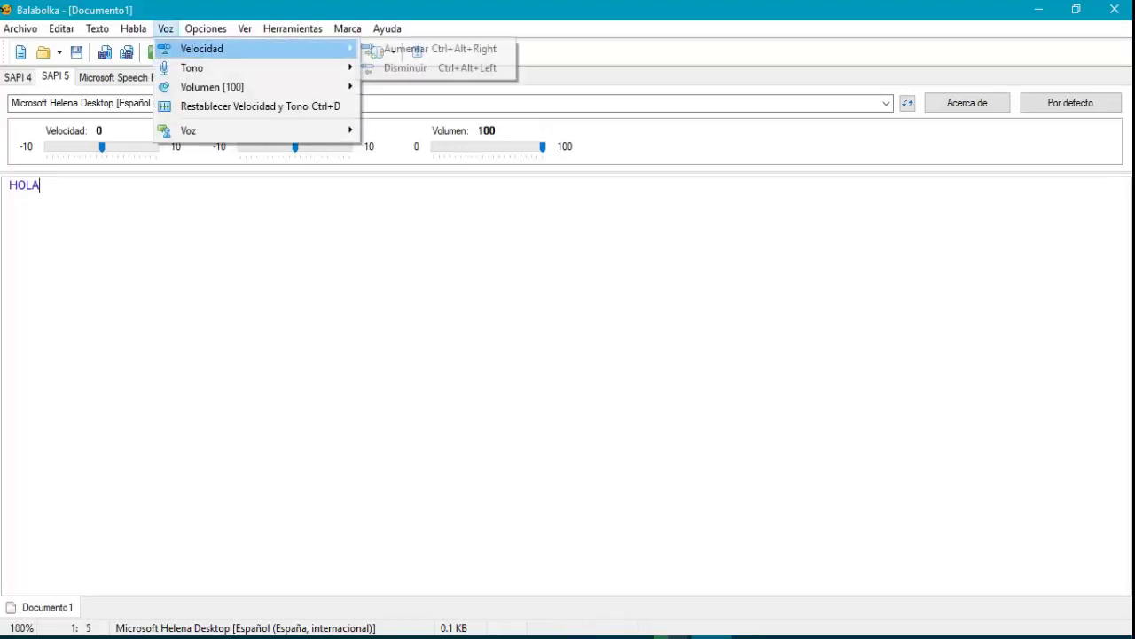
pyautogui.press('Down')
pyautogui.press('Return')
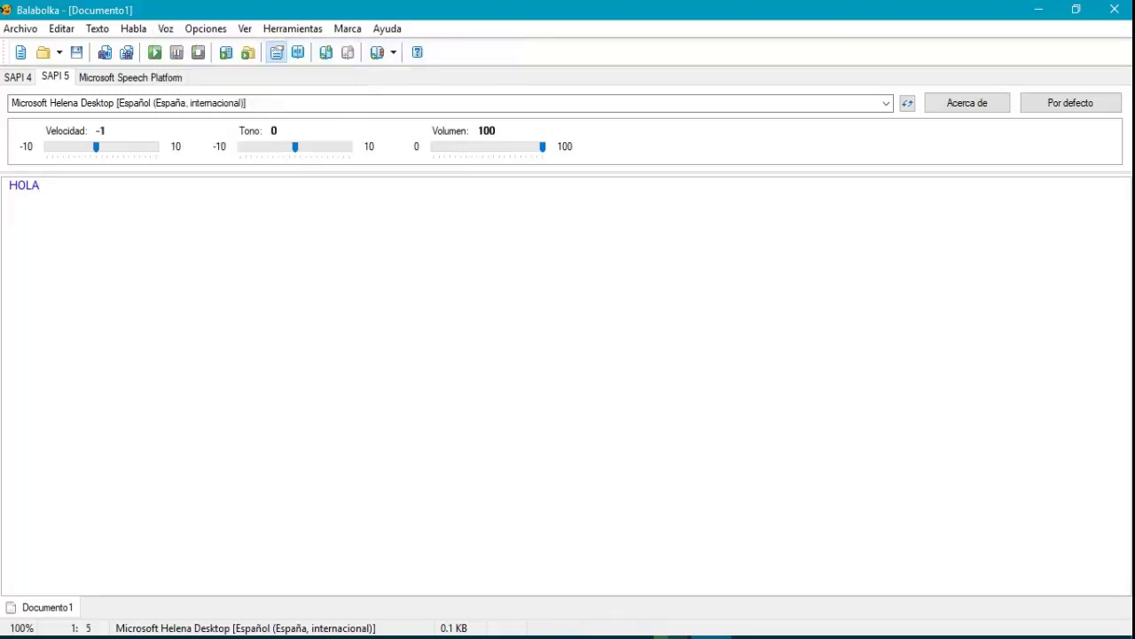
pyautogui.hotkey('ctrl', 'shift', 'Down')
pyautogui.hotkey('ctrl', 'shift', 'Down')
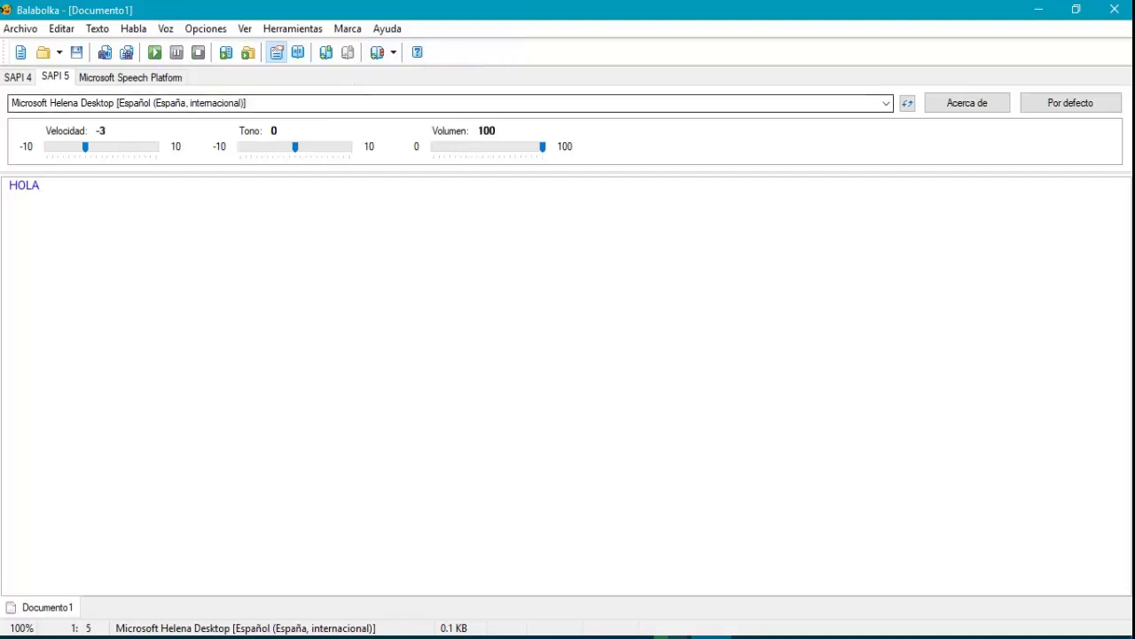
pyautogui.click(154, 52)
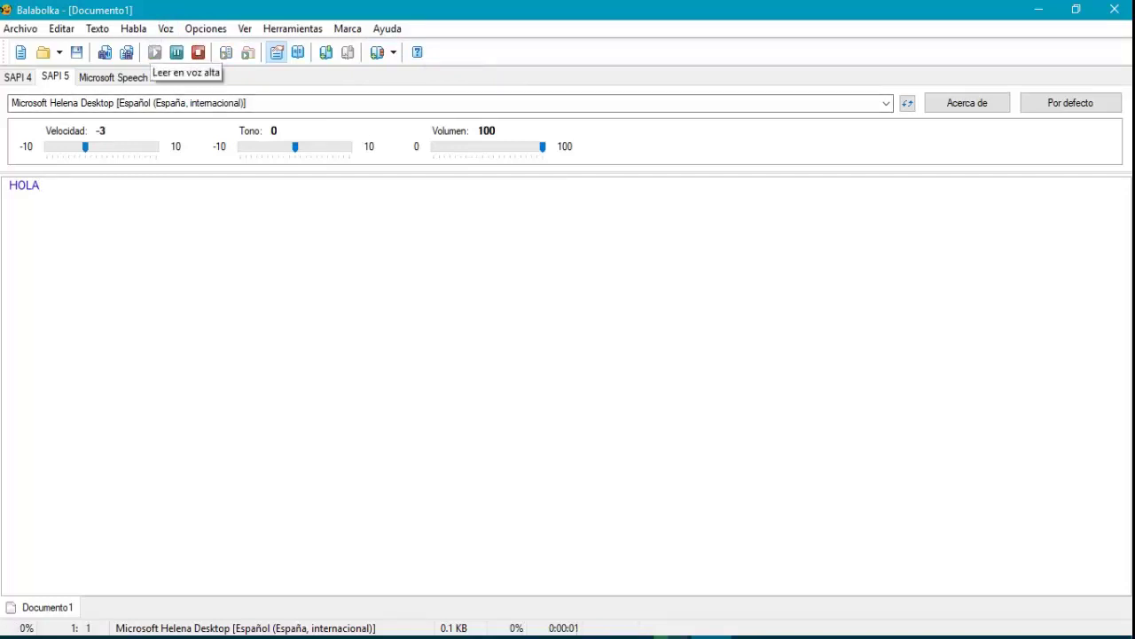
# Lower the voice pitch to -6 and read the text aloud
pyautogui.hotkey('ctrl', 'alt', 'Down')
pyautogui.hotkey('ctrl', 'alt', 'Down')
pyautogui.hotkey('ctrl', 'alt', 'Down')
pyautogui.hotkey('ctrl', 'alt', 'Down')
pyautogui.hotkey('ctrl', 'alt', 'Down')
pyautogui.hotkey('ctrl', 'alt', 'Down')
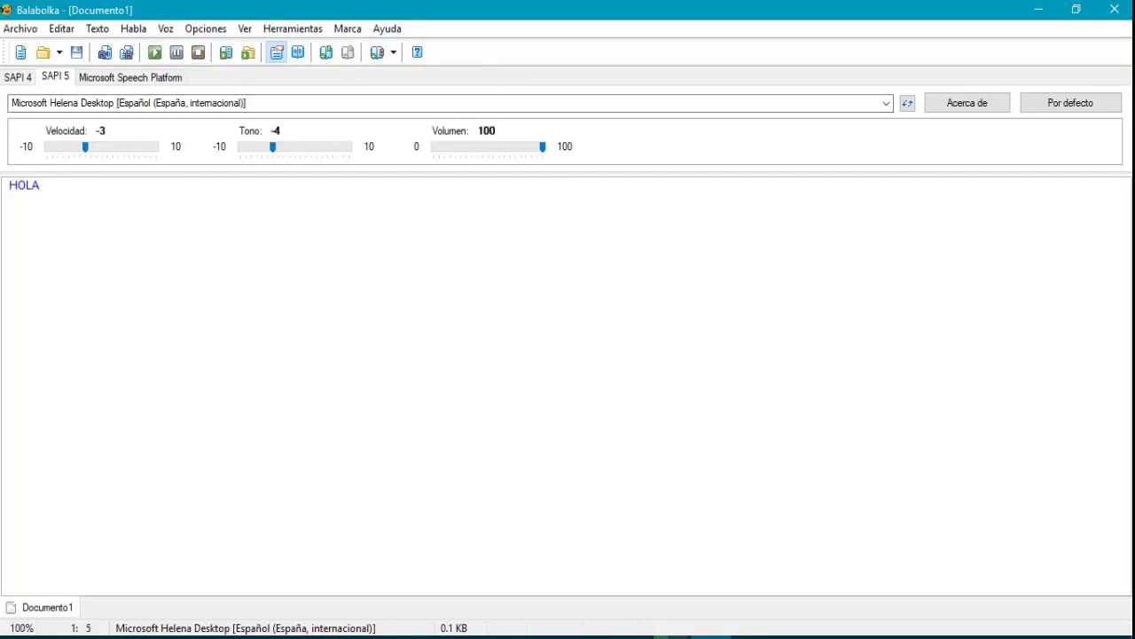
pyautogui.click(154, 53)
# Start saving the spoken text as an audio file
pyautogui.hotkey('alt', 'a')
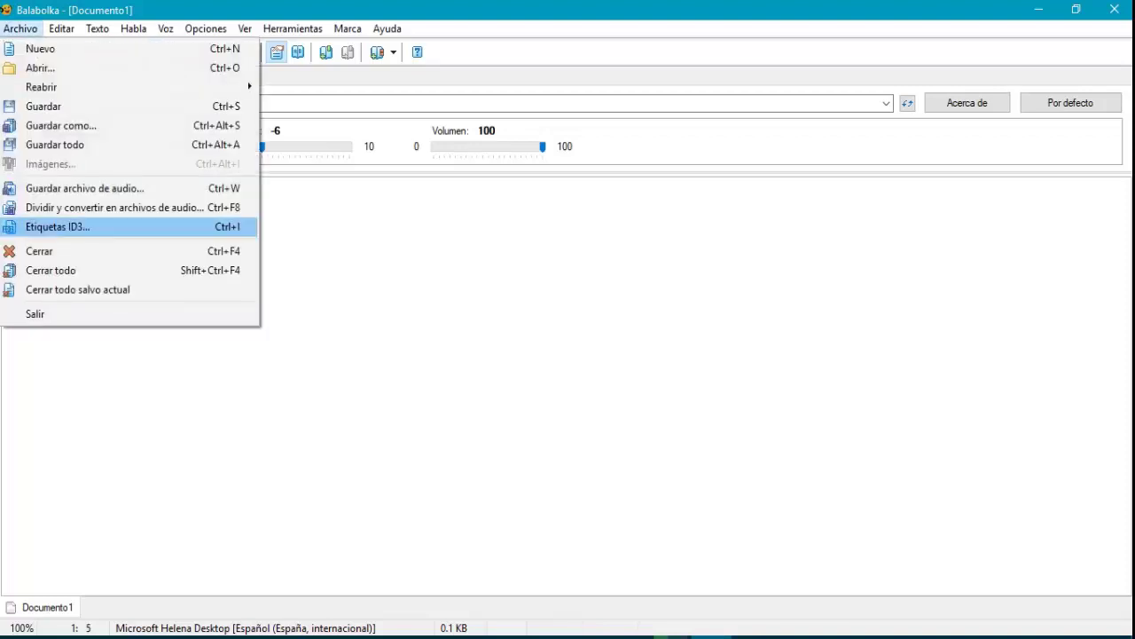
pyautogui.press('Up')
pyautogui.press('Up')
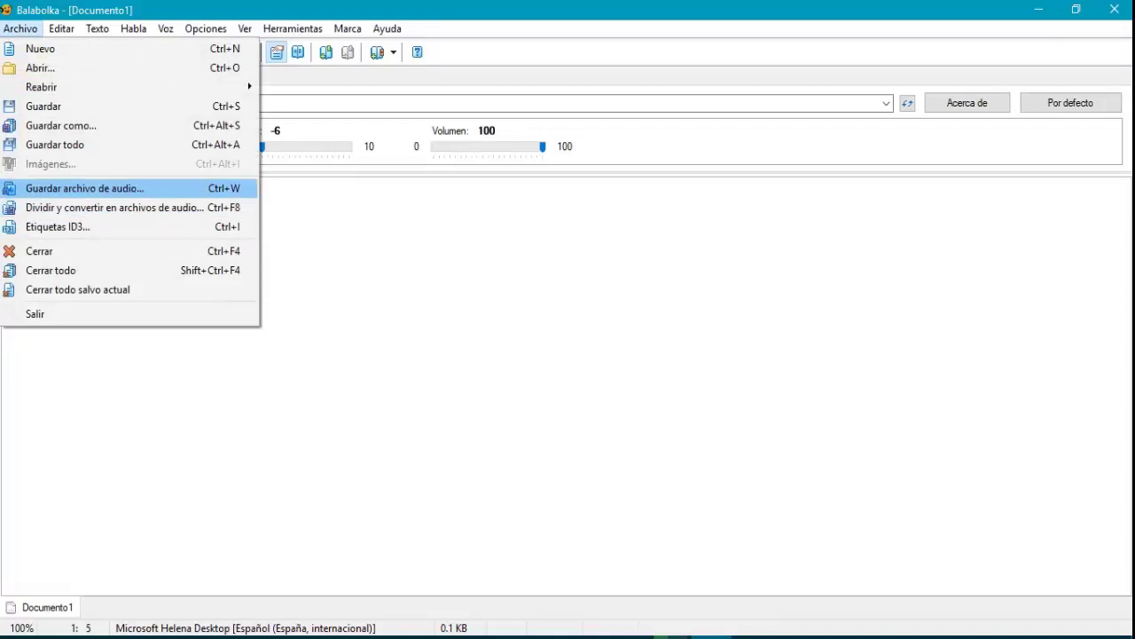
pyautogui.press('Return')
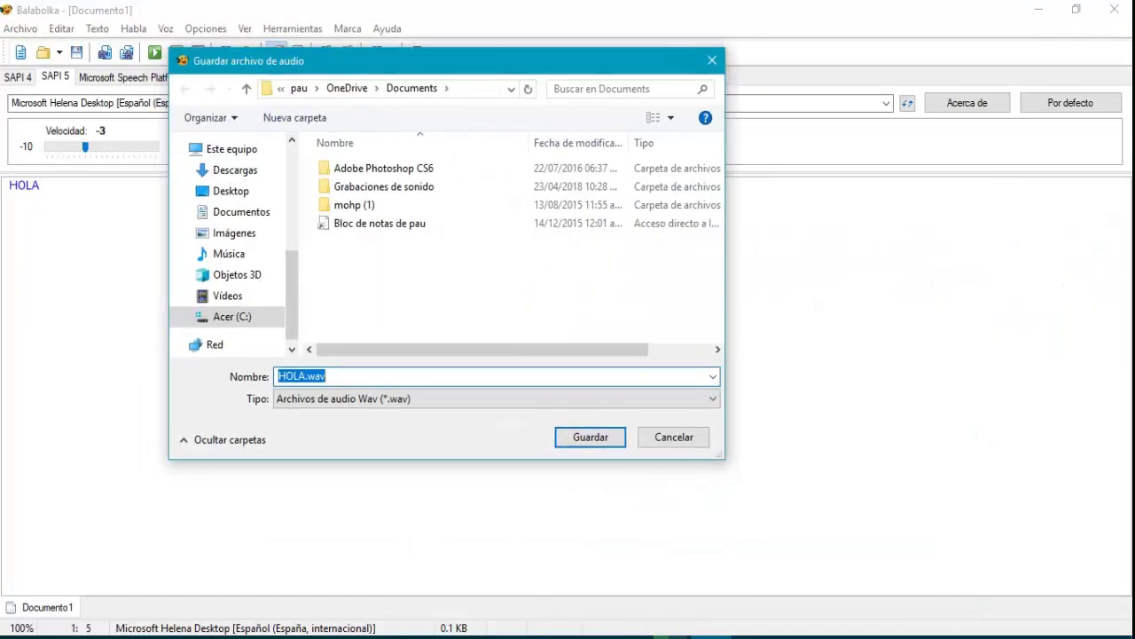
# Review the available audio formats, keep the WAV type and save the audio as HOLA.wav in Documents
pyautogui.press('Tab')
pyautogui.hotkey('alt', 'Down')
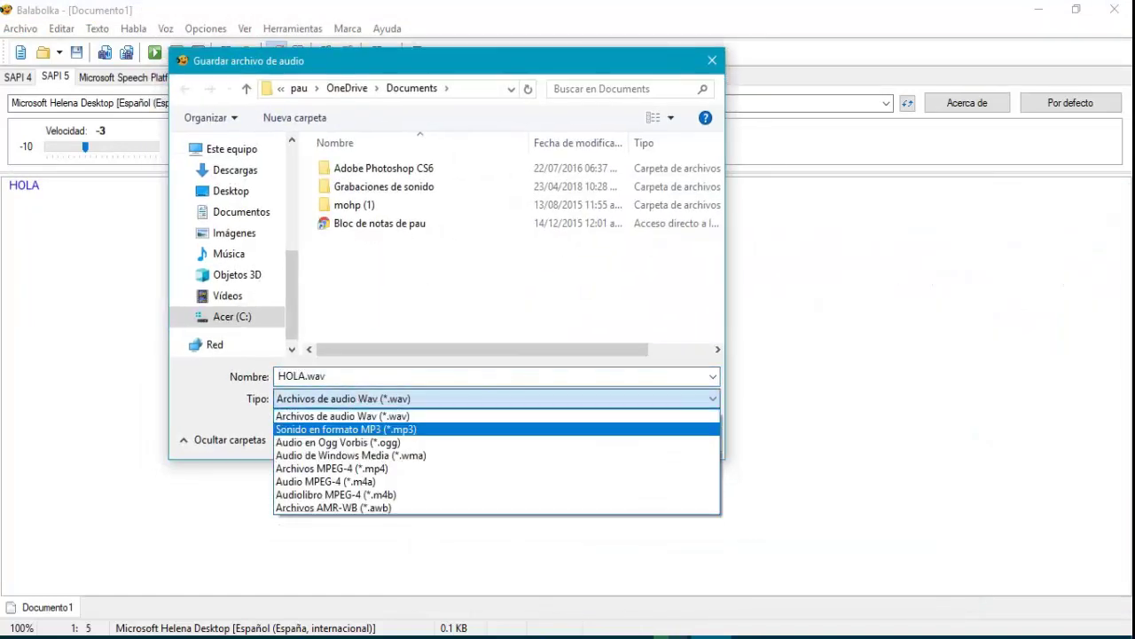
pyautogui.press('Down')
pyautogui.press('Down')
pyautogui.press('Down')
pyautogui.press('Down')
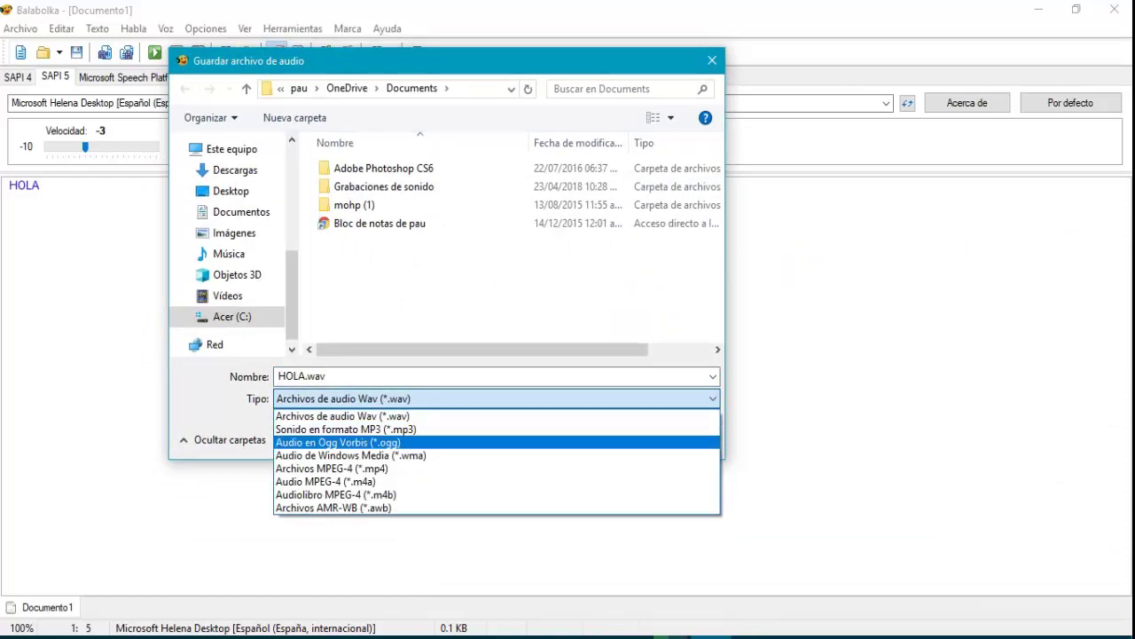
pyautogui.press('Up')
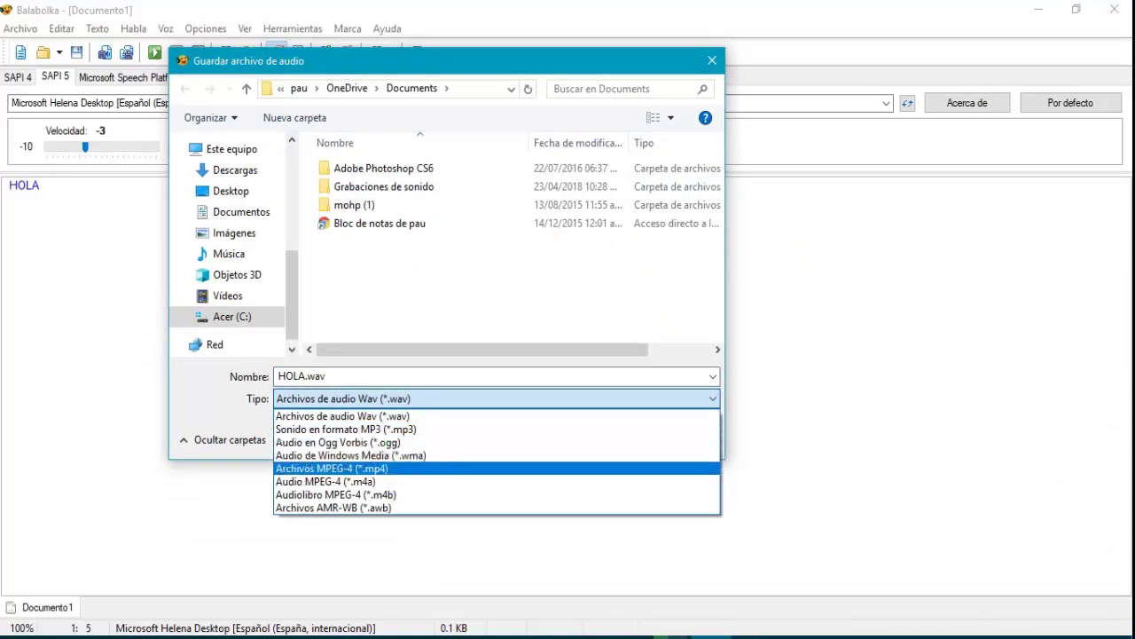
pyautogui.press('Down')
pyautogui.press('Down')
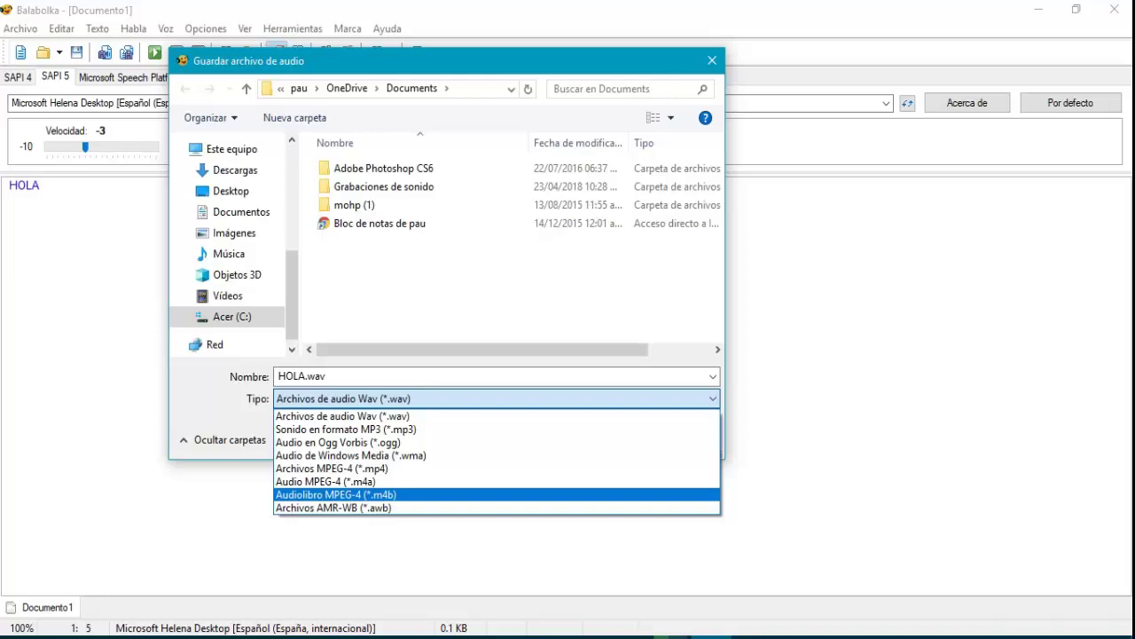
pyautogui.press('Down')
pyautogui.press('Escape')
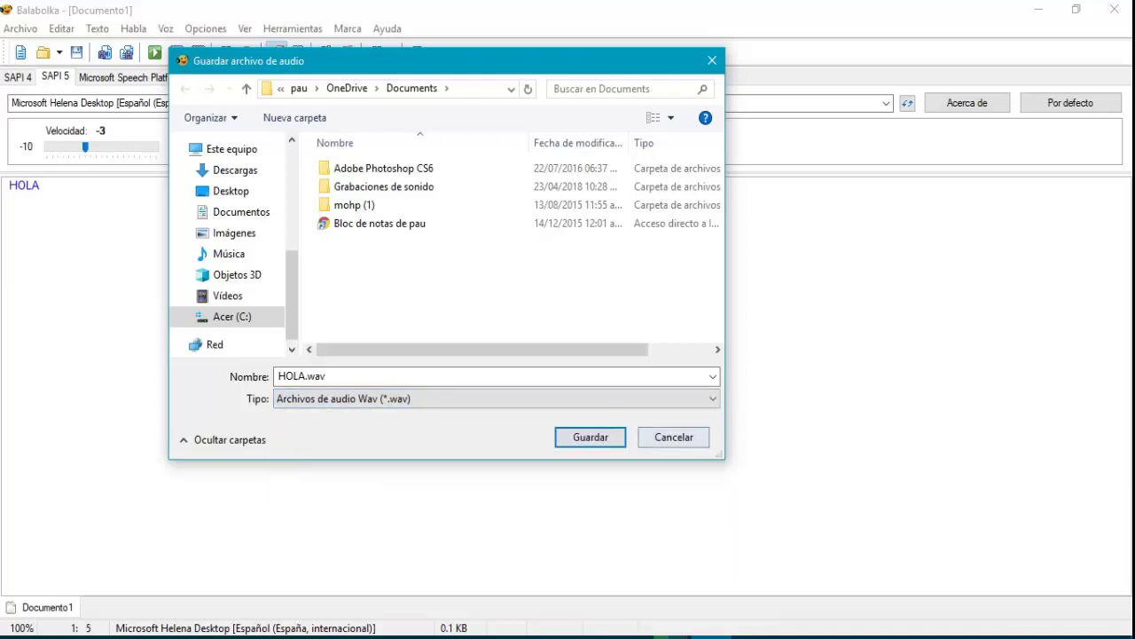
pyautogui.press('Return')
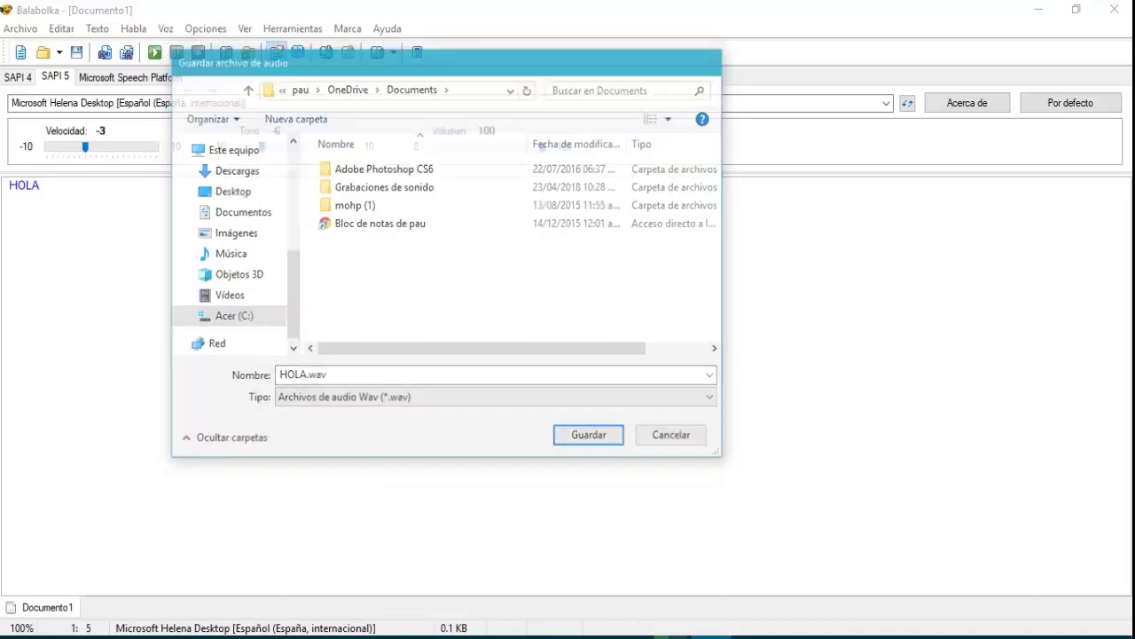